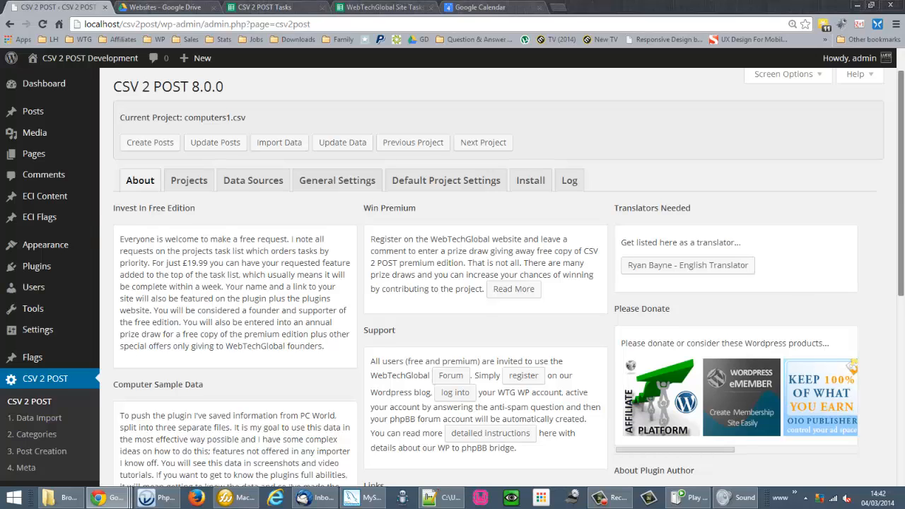
Download the Descriptions and Images CSV file from the Computer Sample Data section
scroll(894, 216, down, 1)
scroll(852, 336, down, 4)
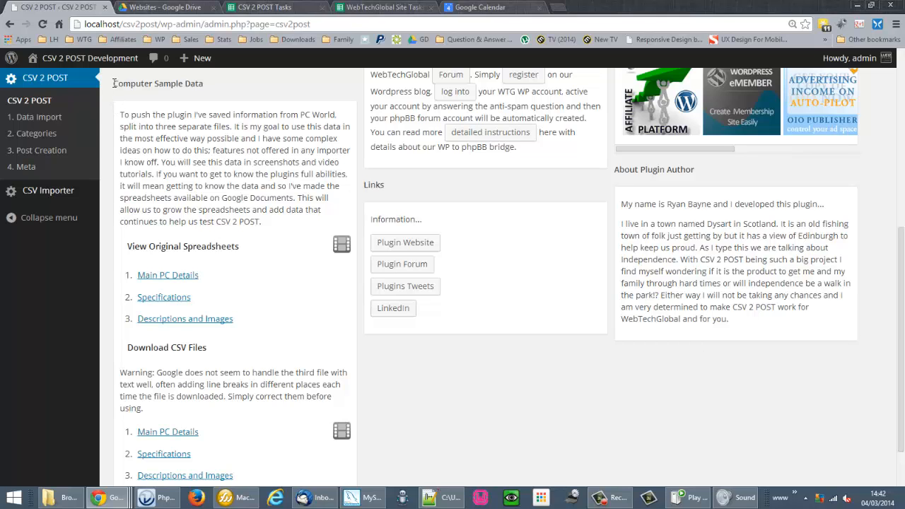
drag(114, 82, 213, 88)
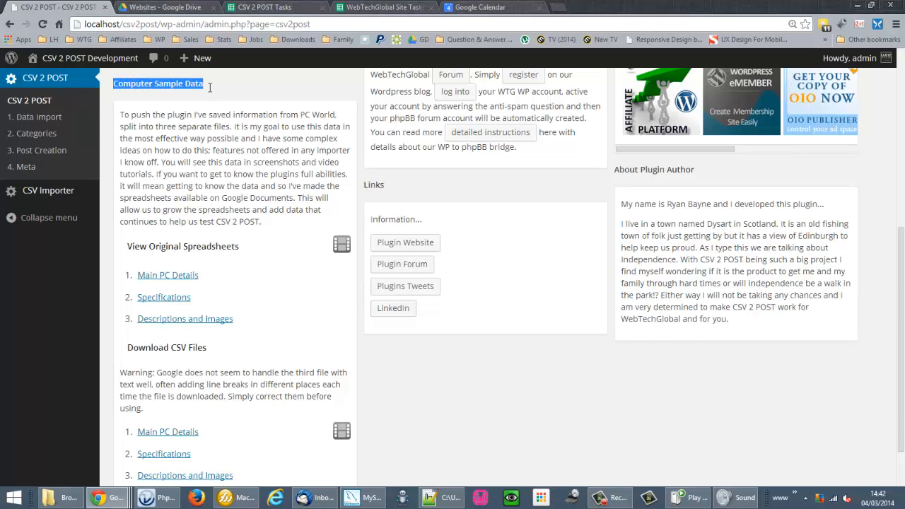
click(184, 134)
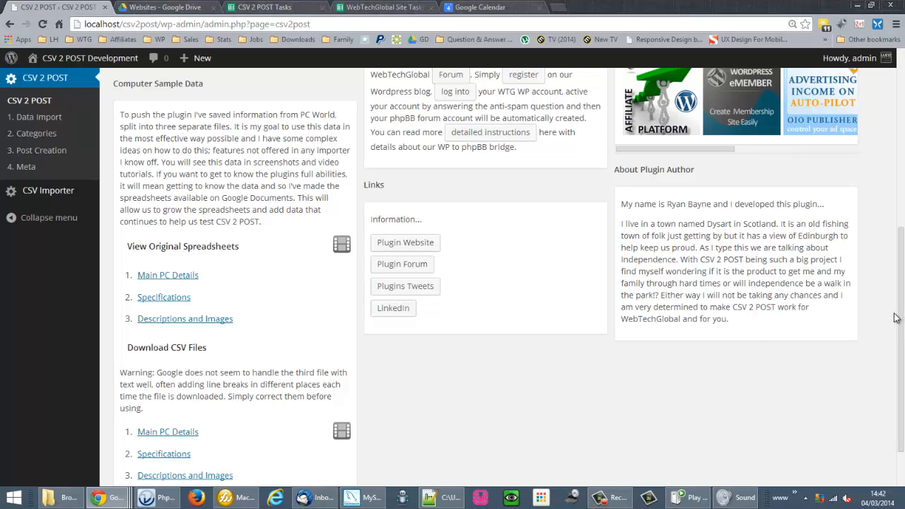
drag(897, 318, 898, 339)
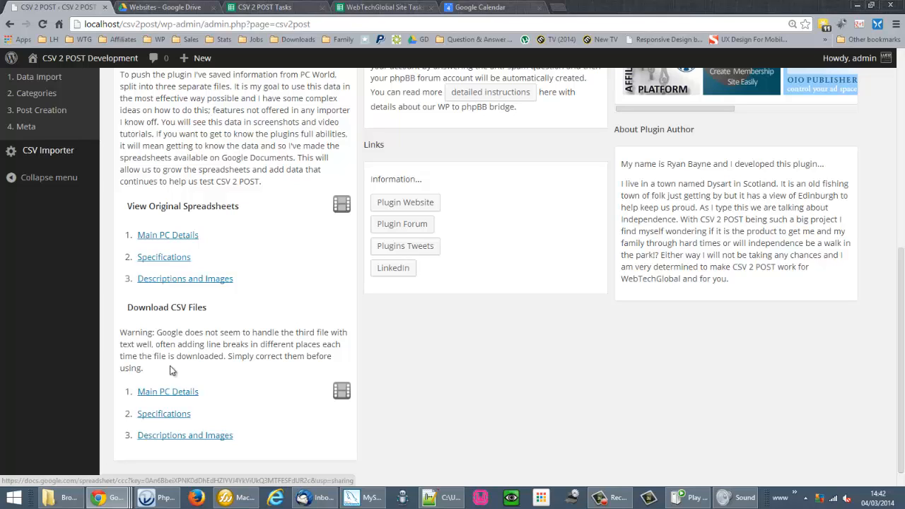
click(176, 437)
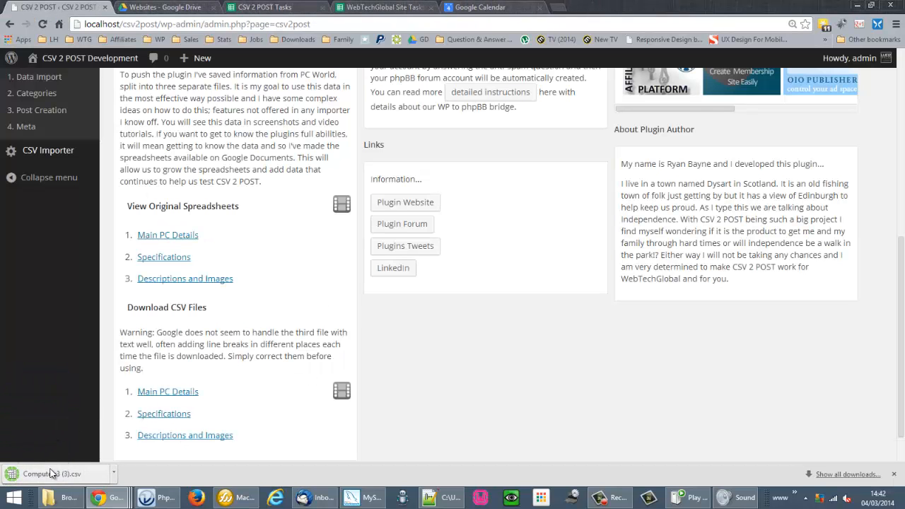
click(52, 475)
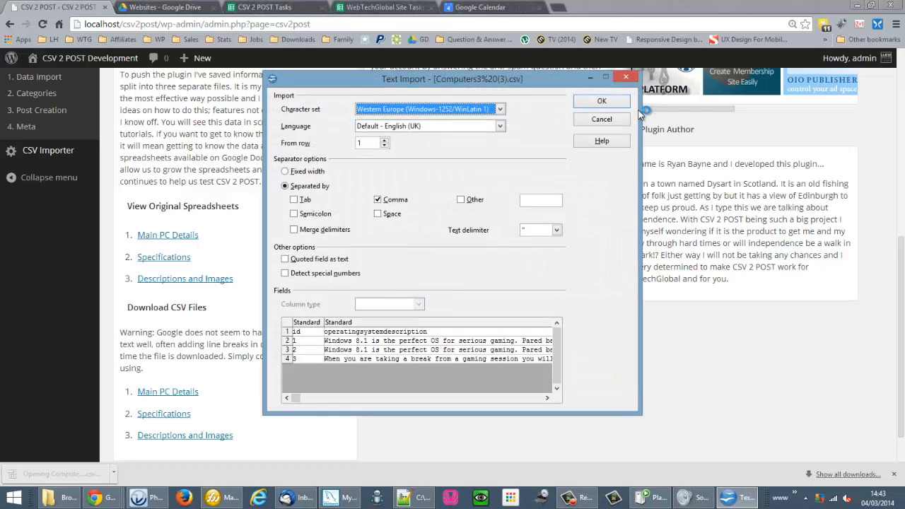
click(601, 120)
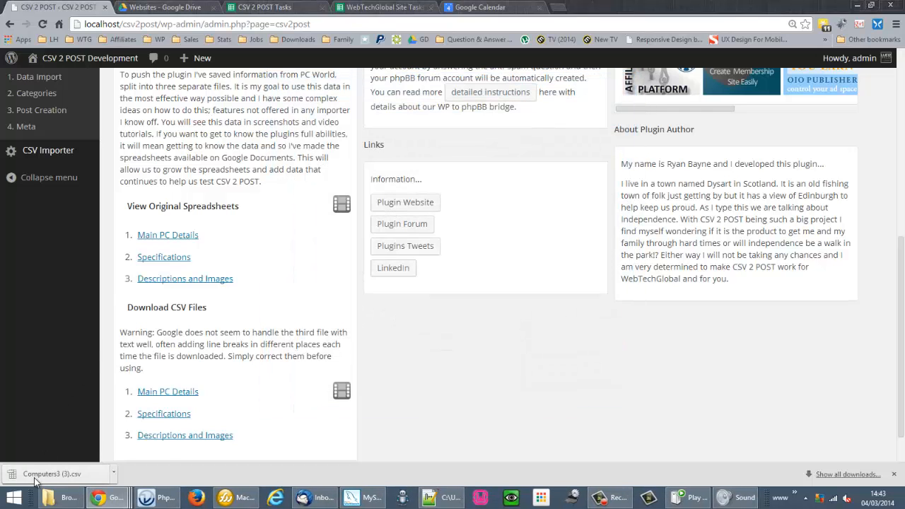
right_click(45, 472)
click(77, 424)
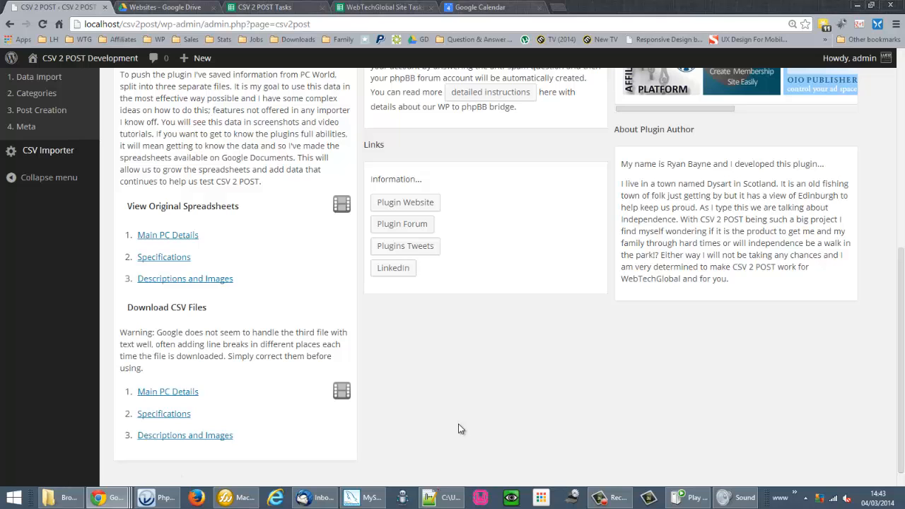
Download the Descriptions and Images CSV file again and show it in its download folder
click(202, 436)
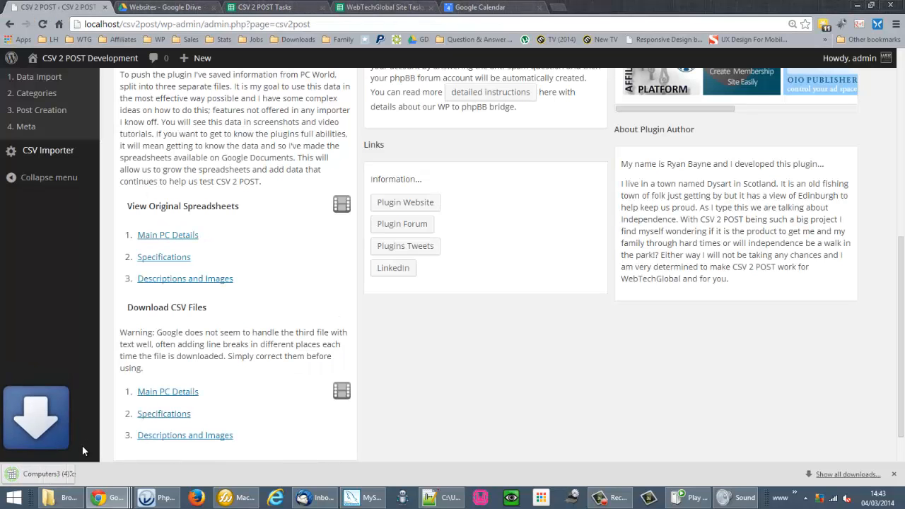
right_click(45, 474)
click(77, 445)
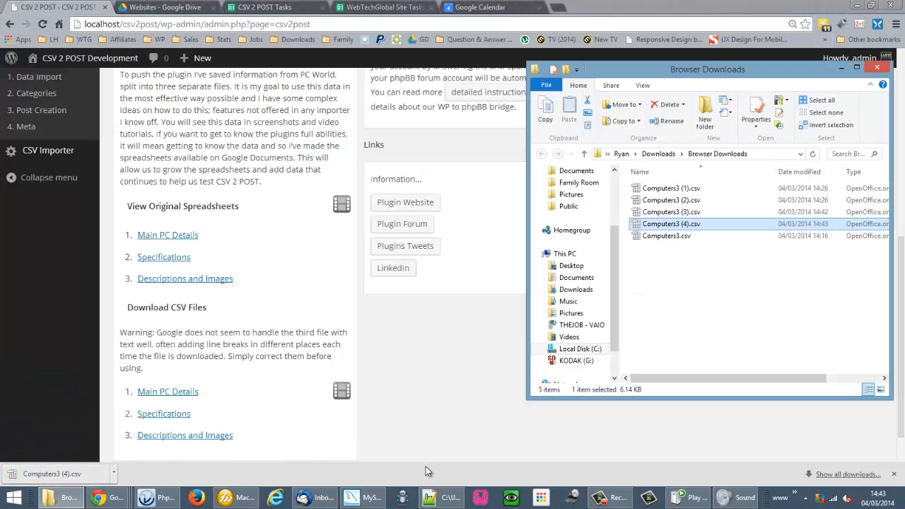
Switch to Notepad++, close the two open CSV files and open Computers3 (4).csv from the download folder
click(435, 500)
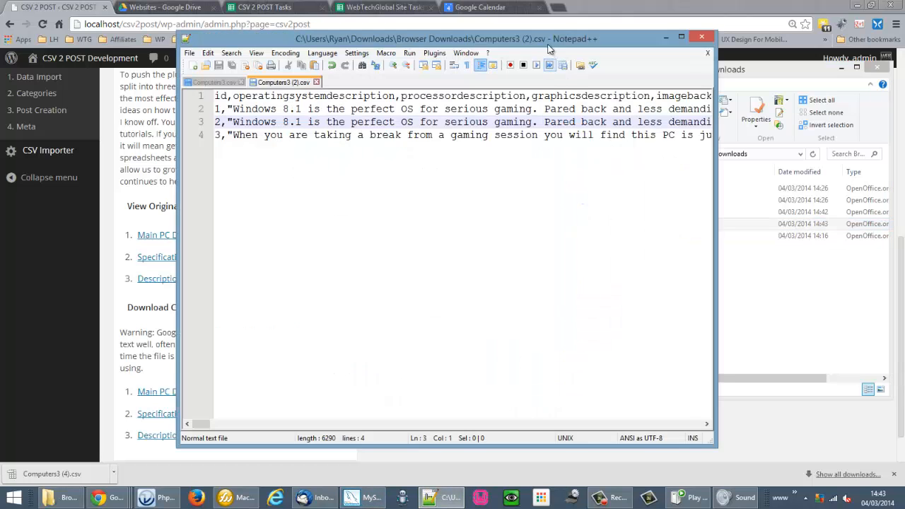
drag(566, 39, 417, 29)
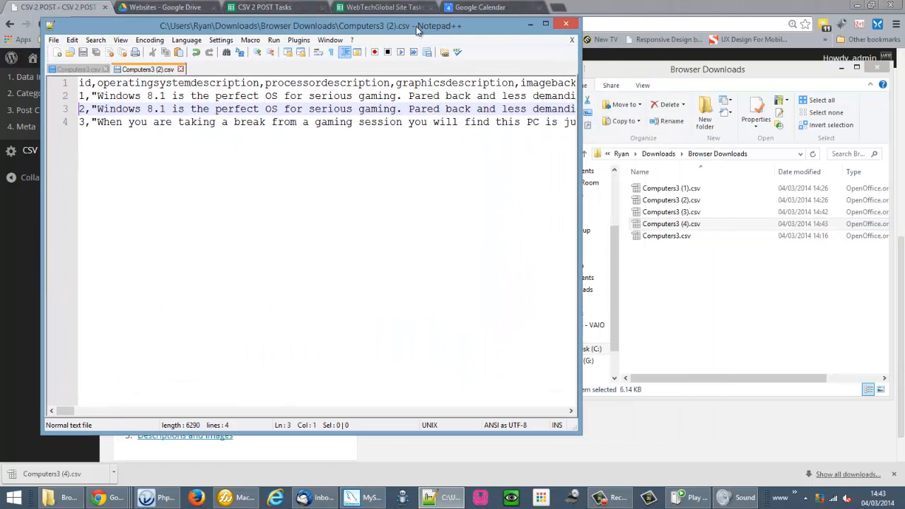
click(572, 40)
click(571, 39)
drag(668, 225, 297, 208)
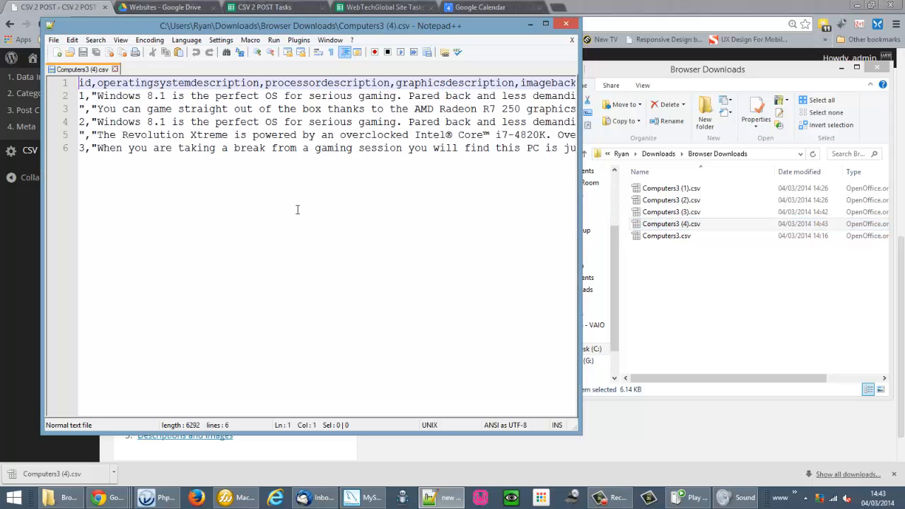
Remove the stray line breaks before lines 5 and 3 so each record sits on one line, and save the CSV file
key(ctrl+End)
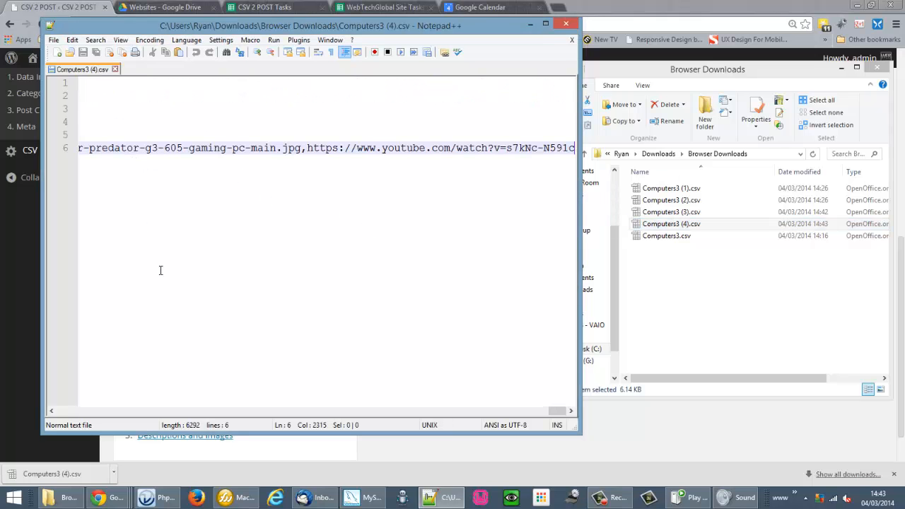
drag(558, 411, 40, 387)
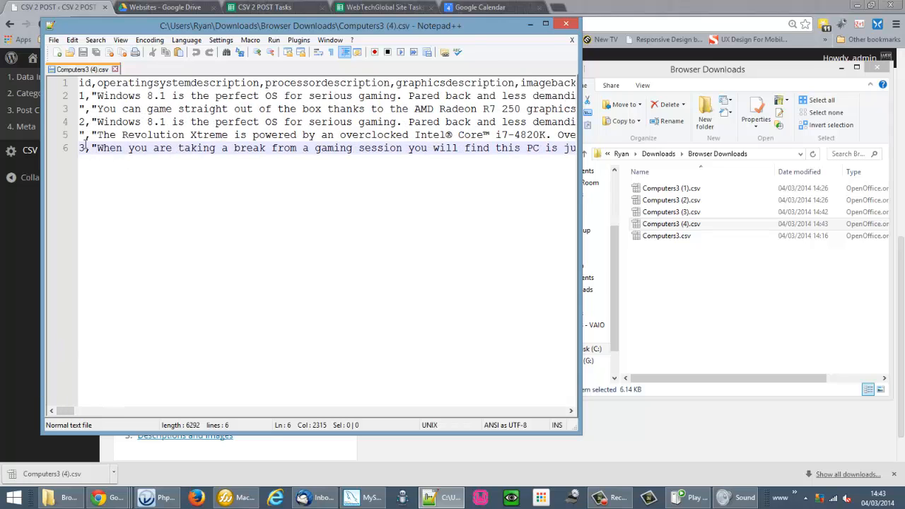
click(86, 134)
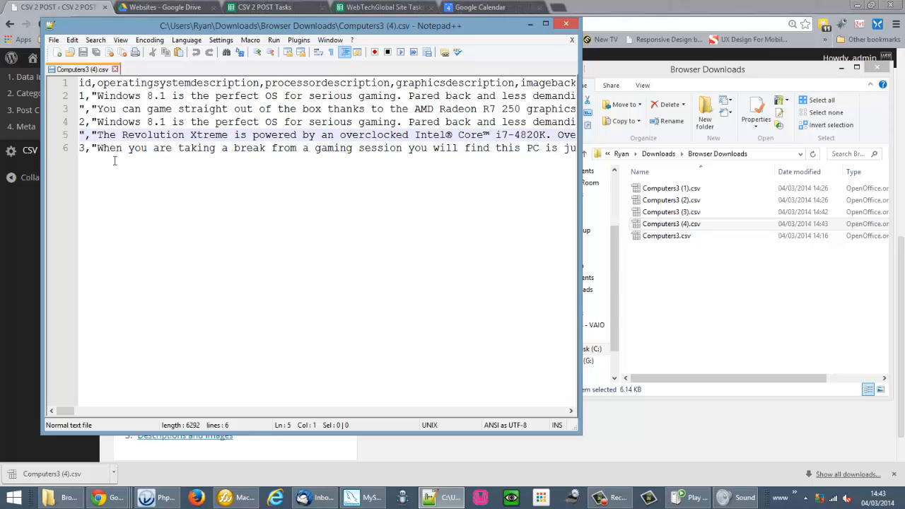
key(BackSpace)
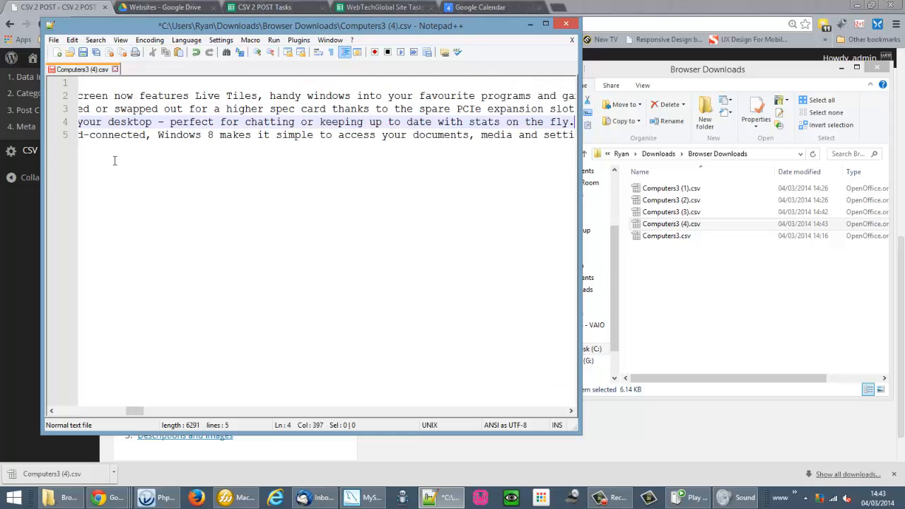
key(Home)
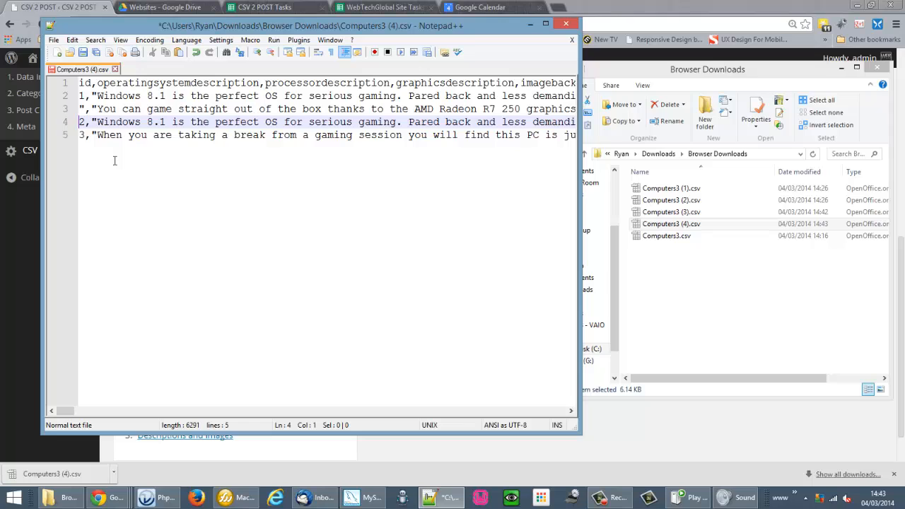
key(Up)
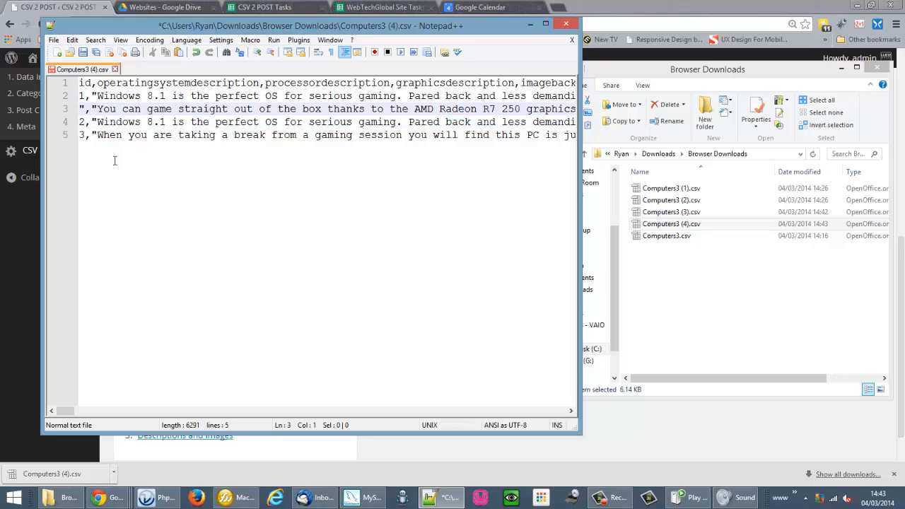
key(BackSpace)
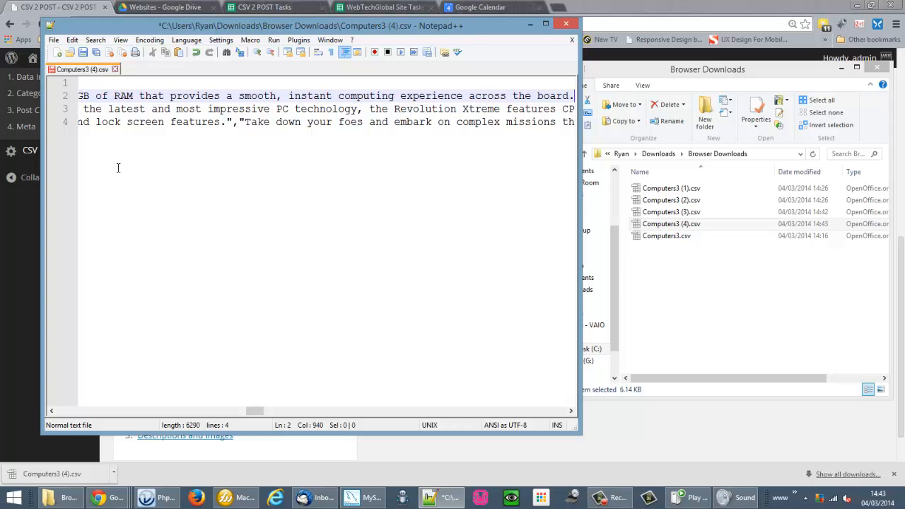
key(ctrl+s)
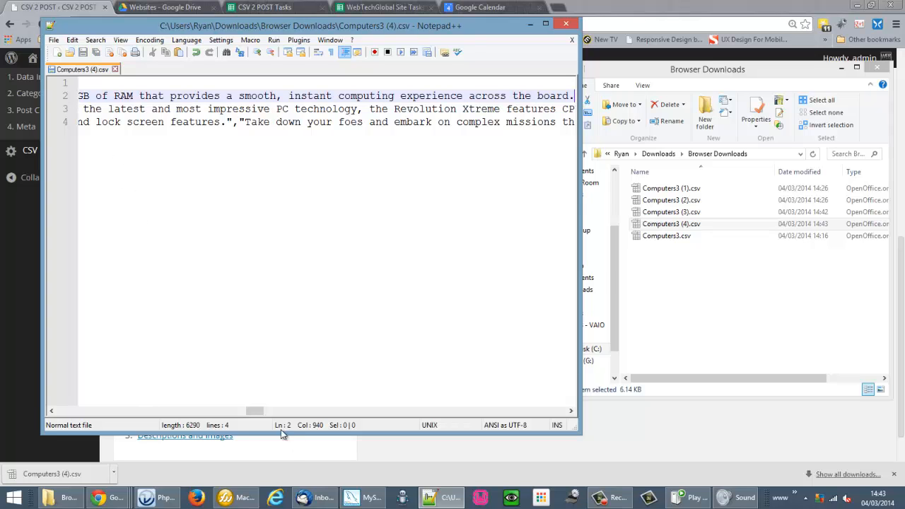
drag(259, 411, 61, 411)
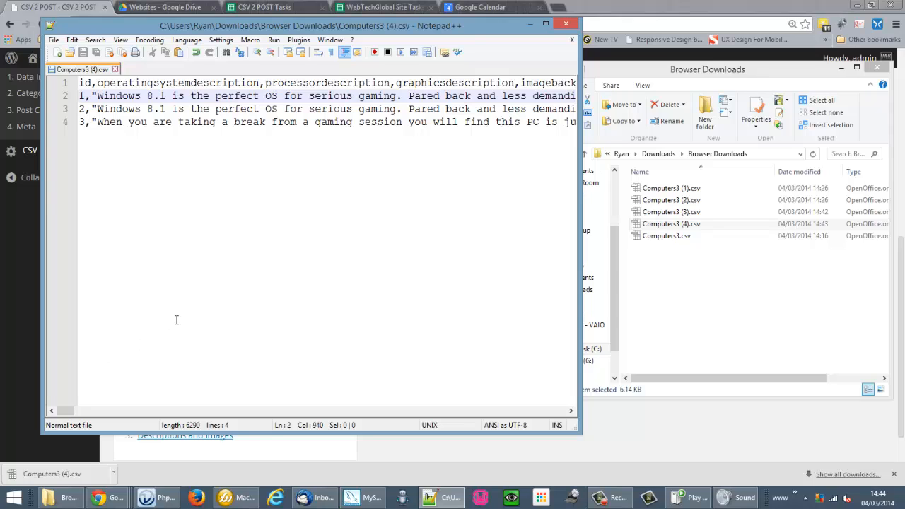
Return to the plugin page in Chrome and open the original Main PC Details, Specifications, and Descriptions and Images spreadsheets
click(626, 5)
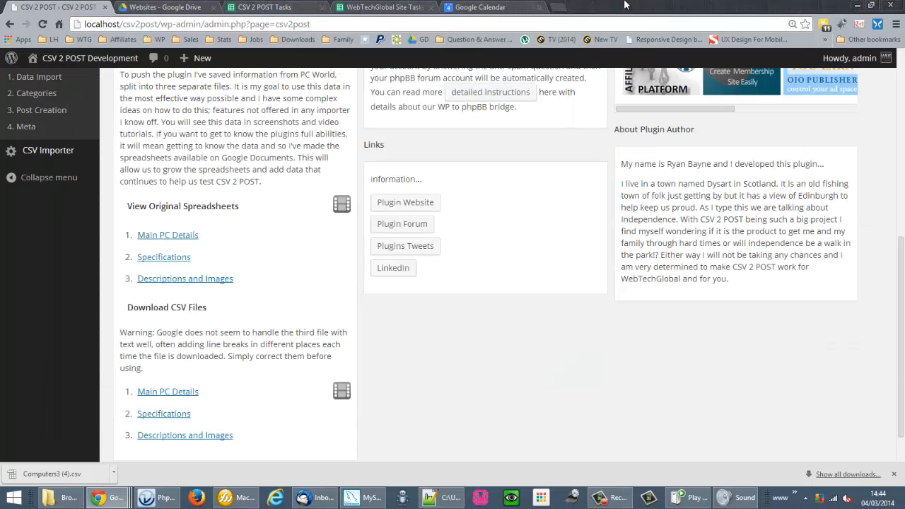
click(171, 238)
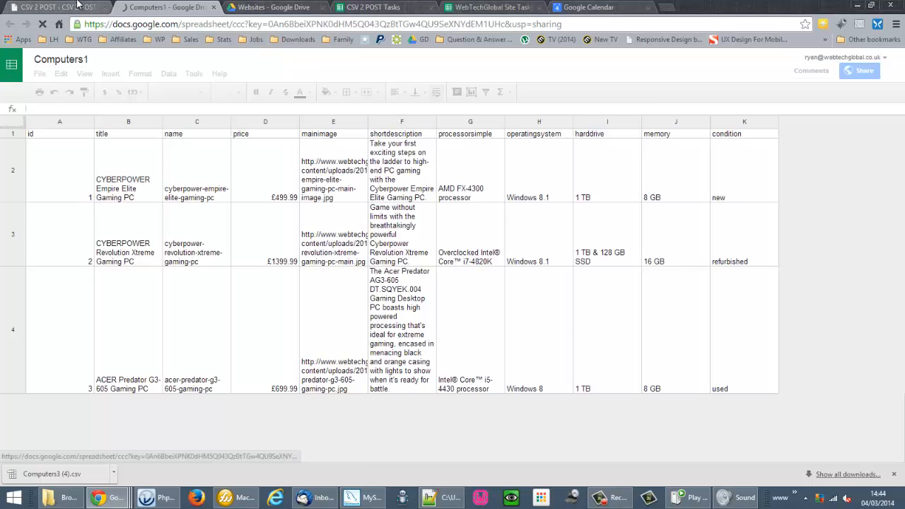
key(ctrl+shift+Tab)
click(175, 261)
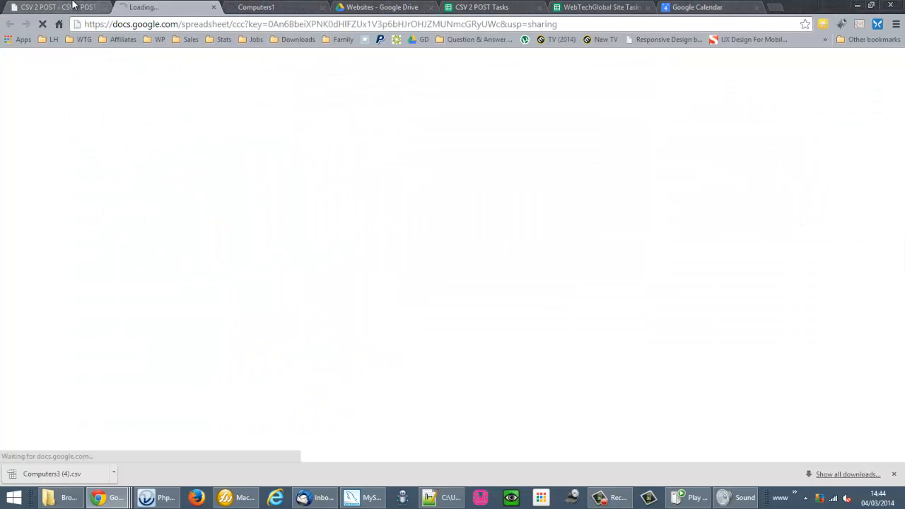
key(ctrl+shift+Tab)
click(157, 278)
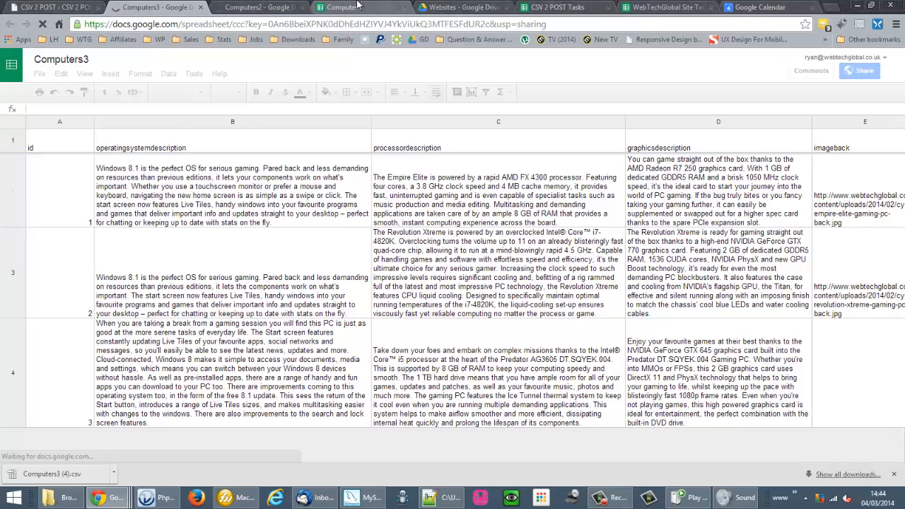
Look through the Computers1, Computers2 and Computers3 spreadsheets and examine the operatingsystemdescription column header in Computers3
click(358, 5)
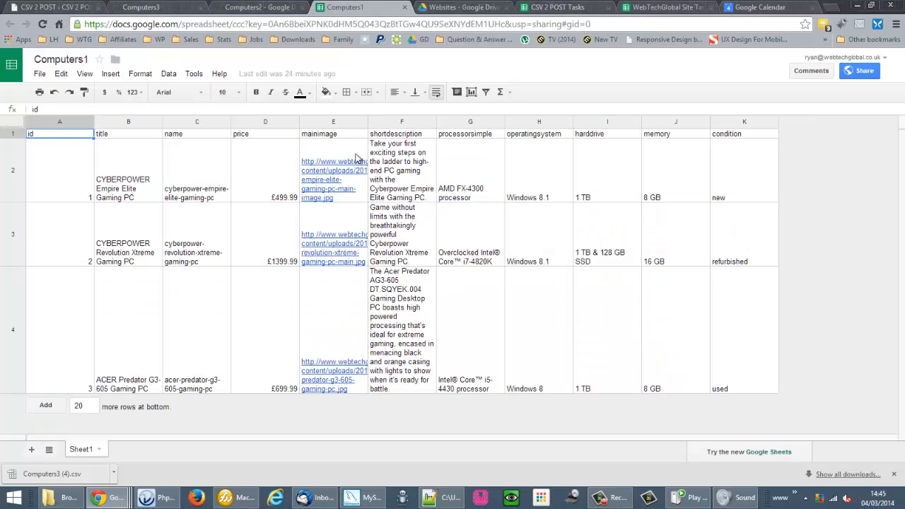
click(244, 7)
click(198, 6)
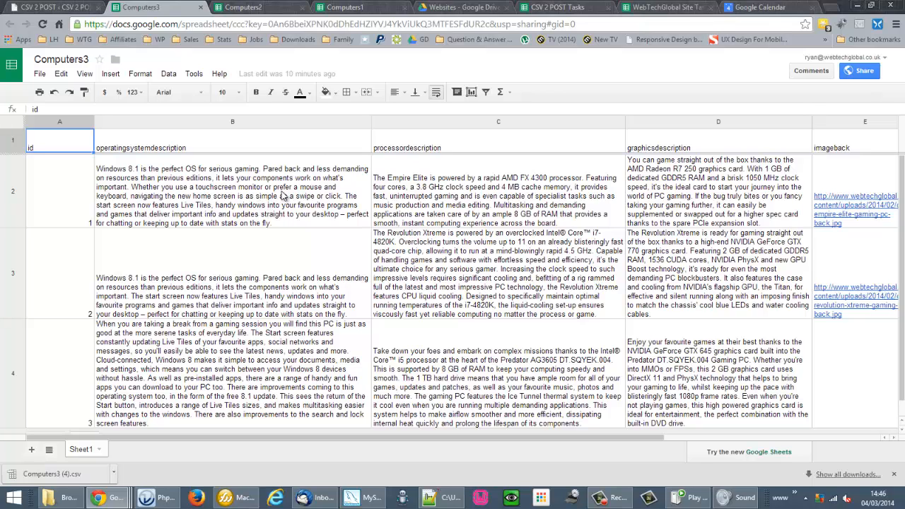
click(249, 148)
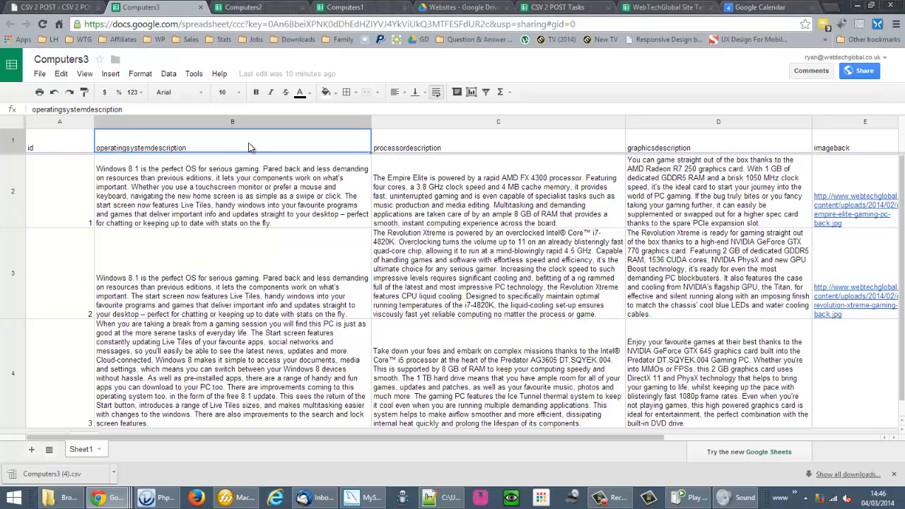
Rename the title column header to mytitle in the Computers1 spreadsheet
click(344, 7)
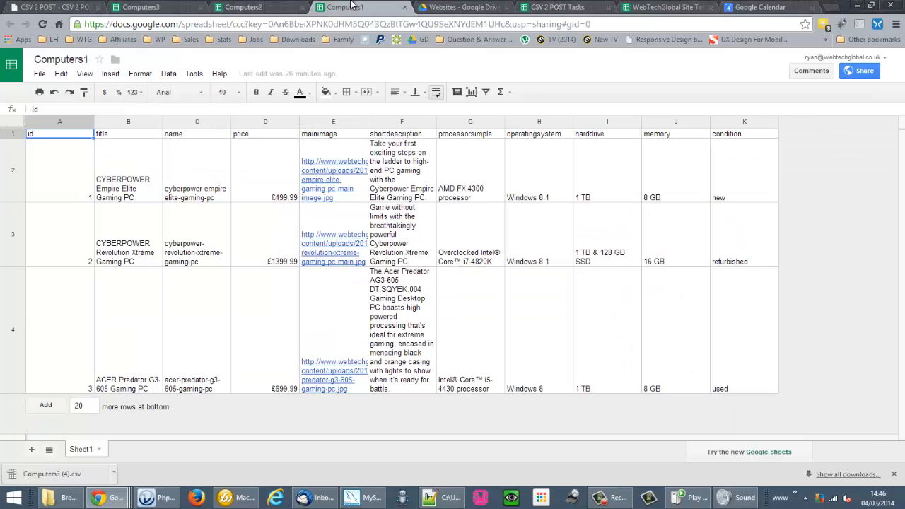
click(135, 134)
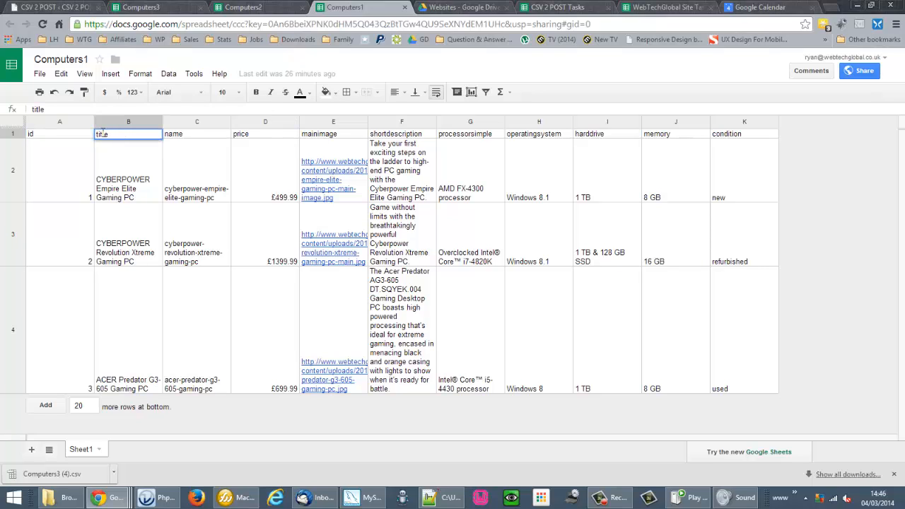
double_click(103, 134)
click(118, 135)
key(Left)
key(Left)
key(Left)
text(my)
key(Return)
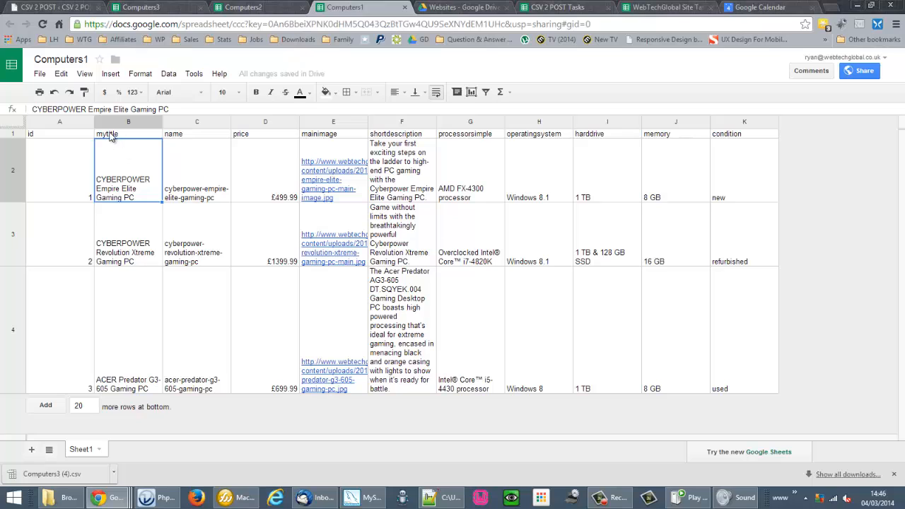
Change the header of column B back to title in the Computers1 spreadsheet
double_click(110, 135)
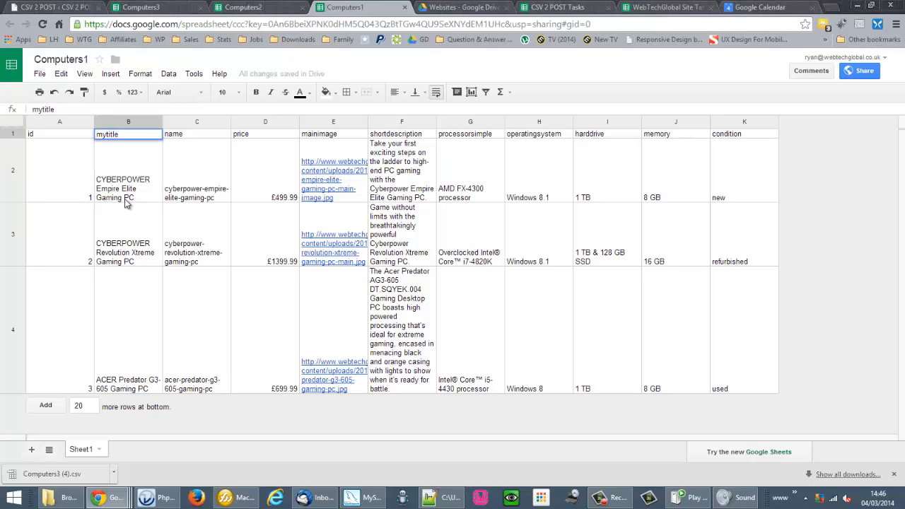
key(BackSpace)
key(BackSpace)
click(142, 179)
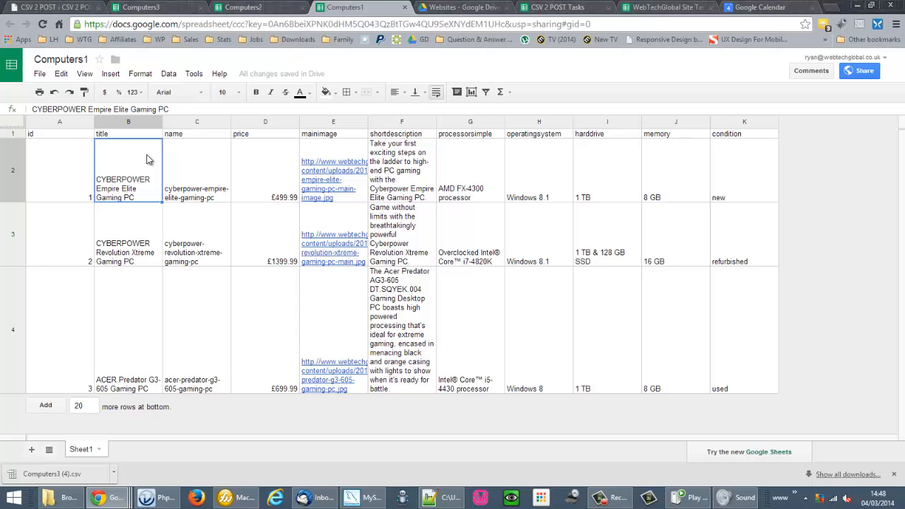
Examine the hdd, ssd and ram column headers in the Computers2 spreadsheet and compare them with the columns in Computers1
click(247, 9)
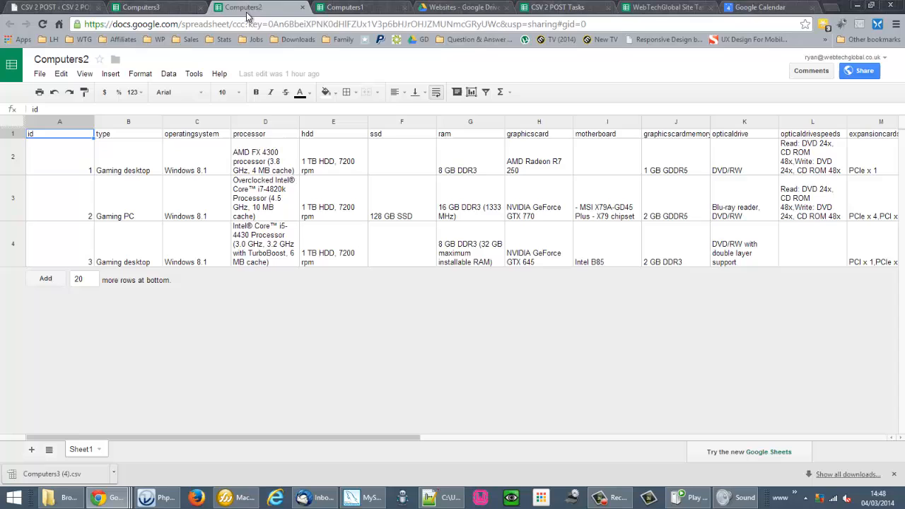
click(320, 137)
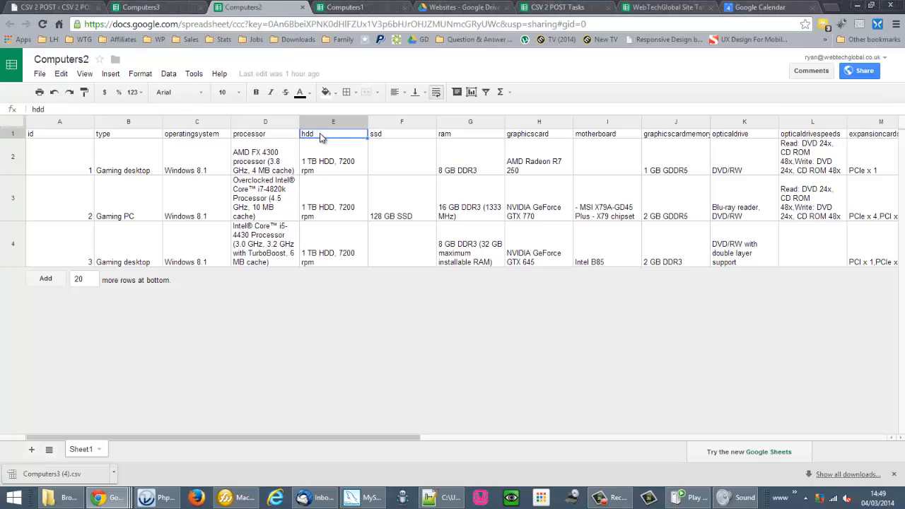
click(404, 137)
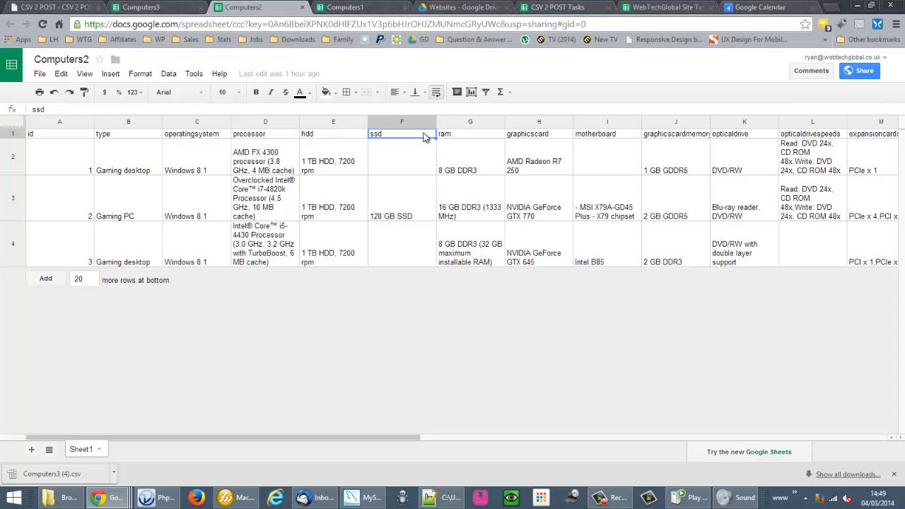
click(450, 137)
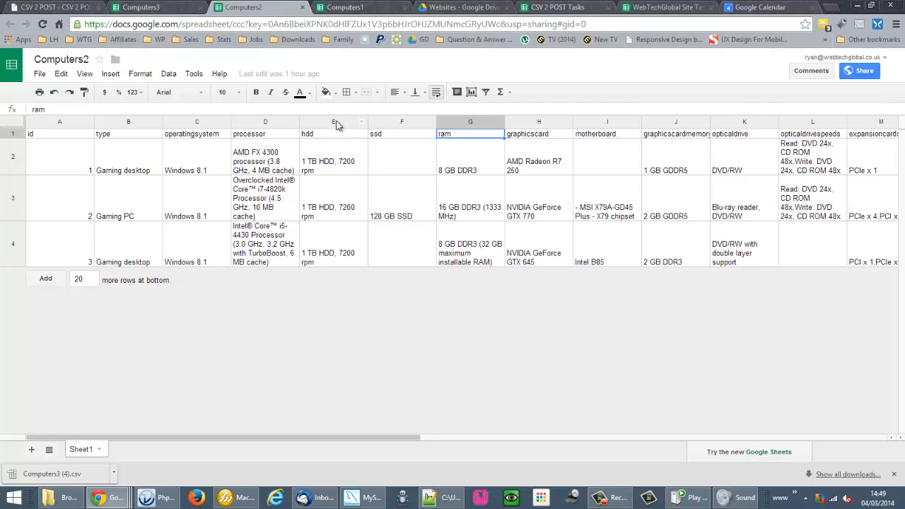
click(358, 8)
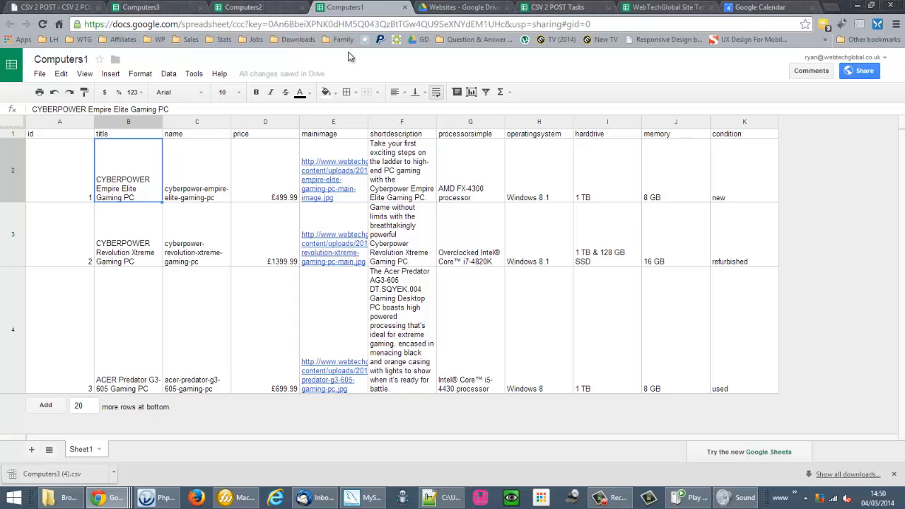
Check the id values of all three computer rows in Computers3 and compare them with the id column in Computers2
click(281, 6)
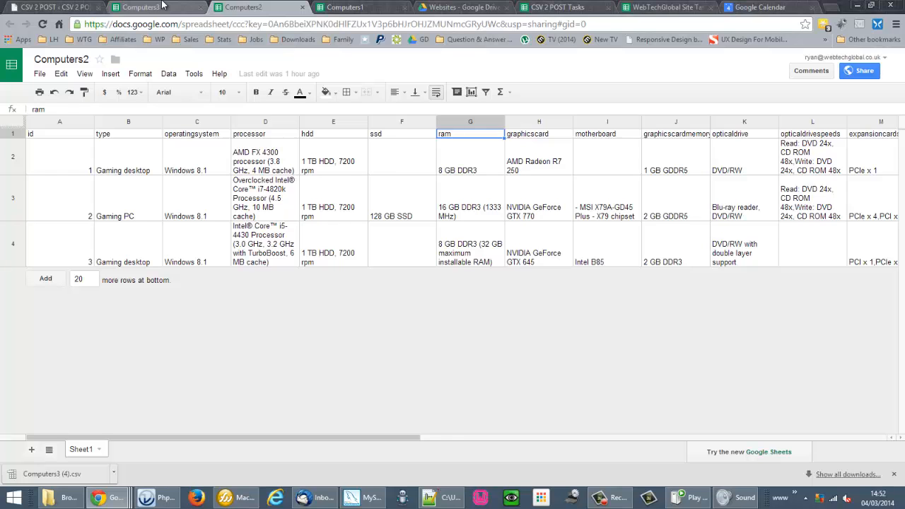
click(162, 6)
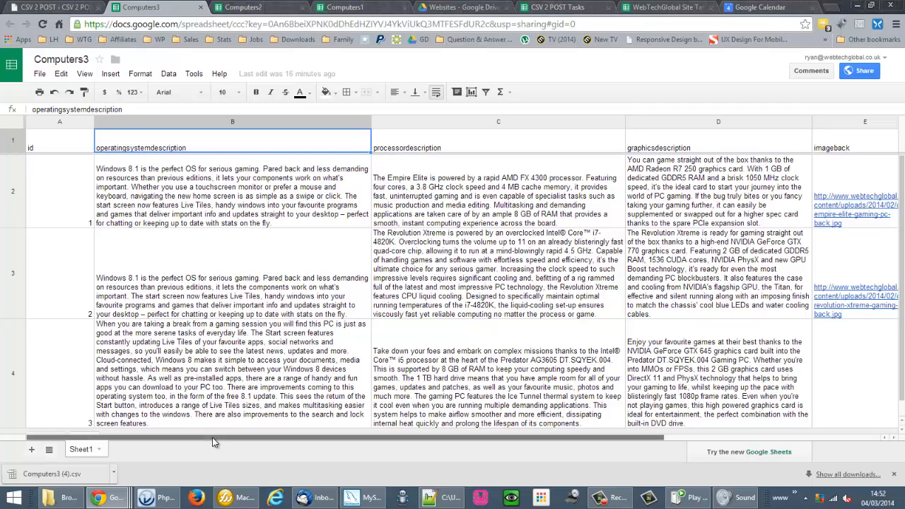
drag(215, 438, 101, 393)
click(83, 193)
click(72, 272)
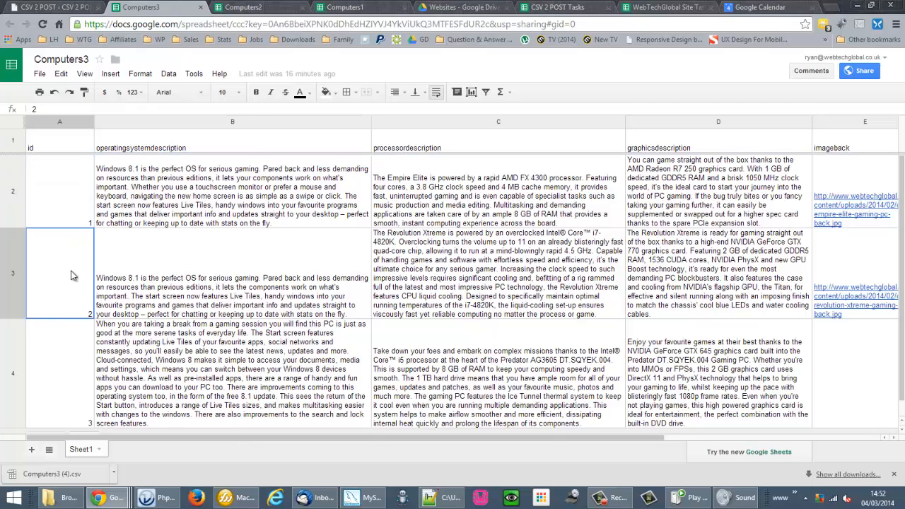
click(63, 350)
key(ctrl+Tab)
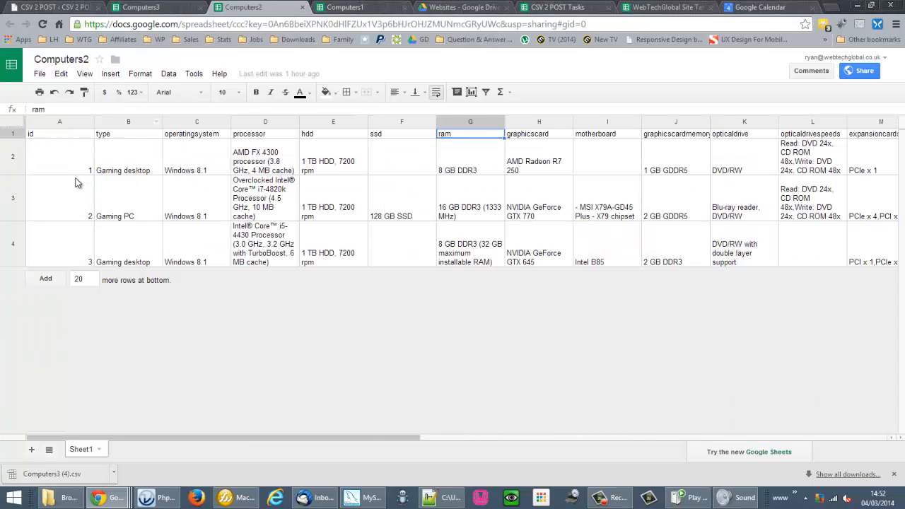
Review the operating system, processor and graphics descriptions of the first computer in the Computers3 spreadsheet
click(142, 7)
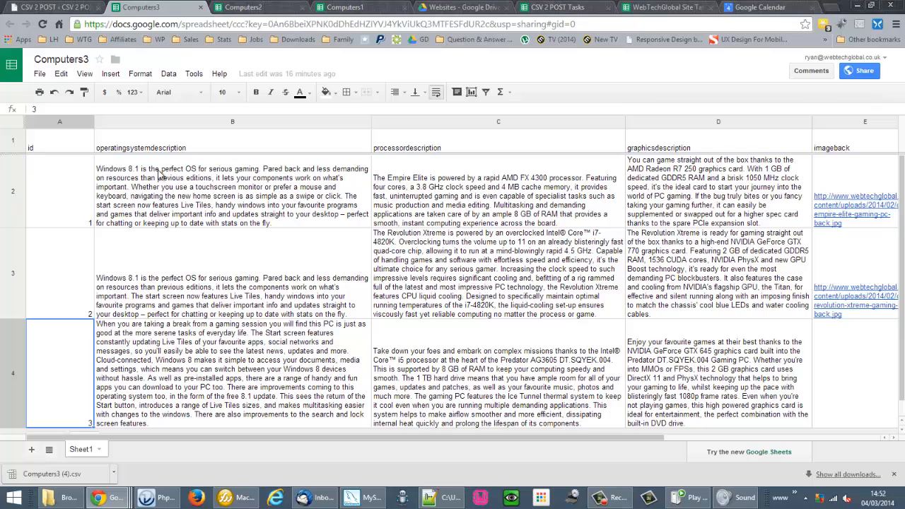
click(197, 204)
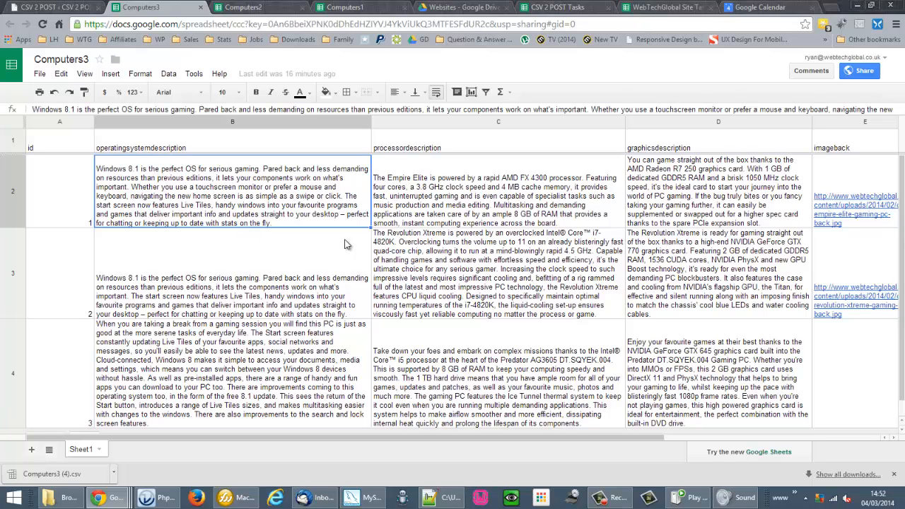
click(448, 201)
click(706, 208)
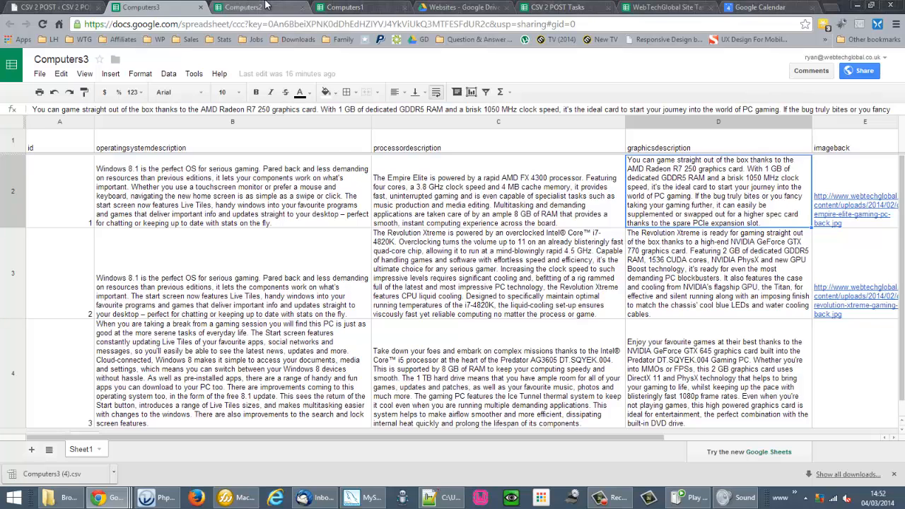
Look over Computers2 again and examine the first computer's short description and price in the Computers1 spreadsheet
click(265, 5)
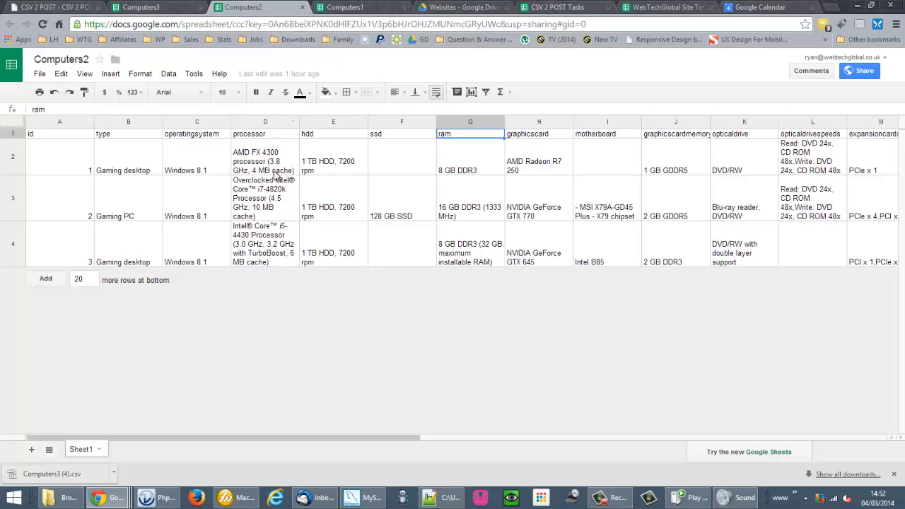
click(386, 8)
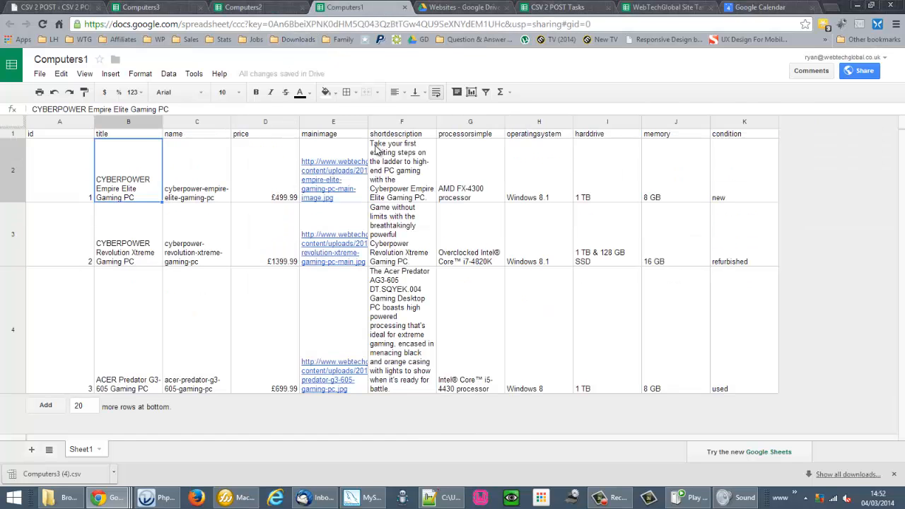
click(408, 173)
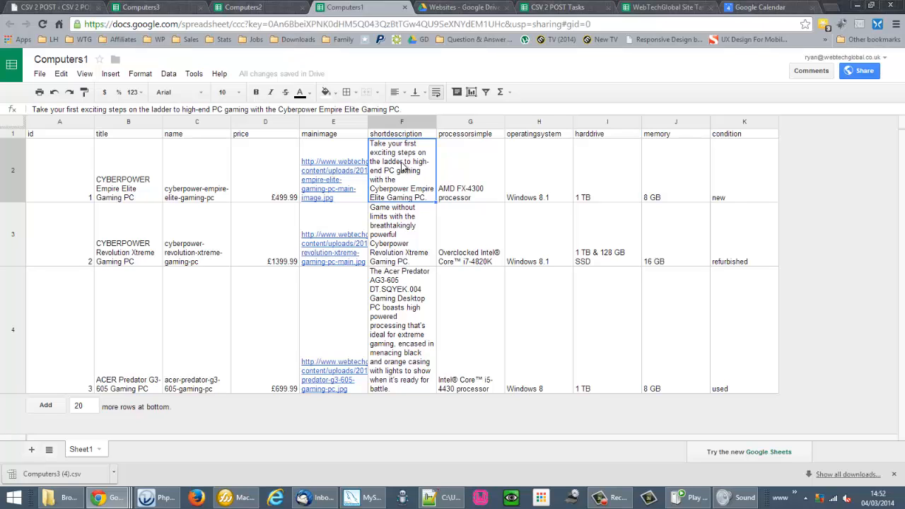
click(248, 181)
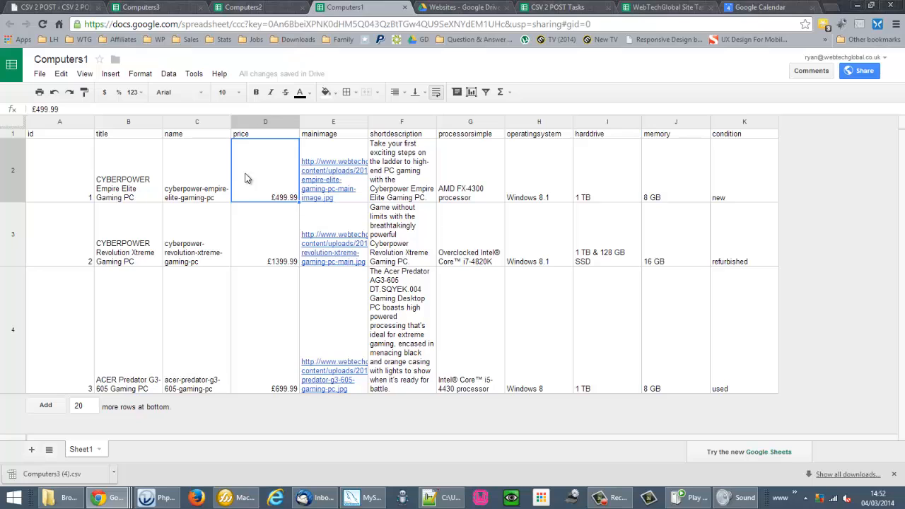